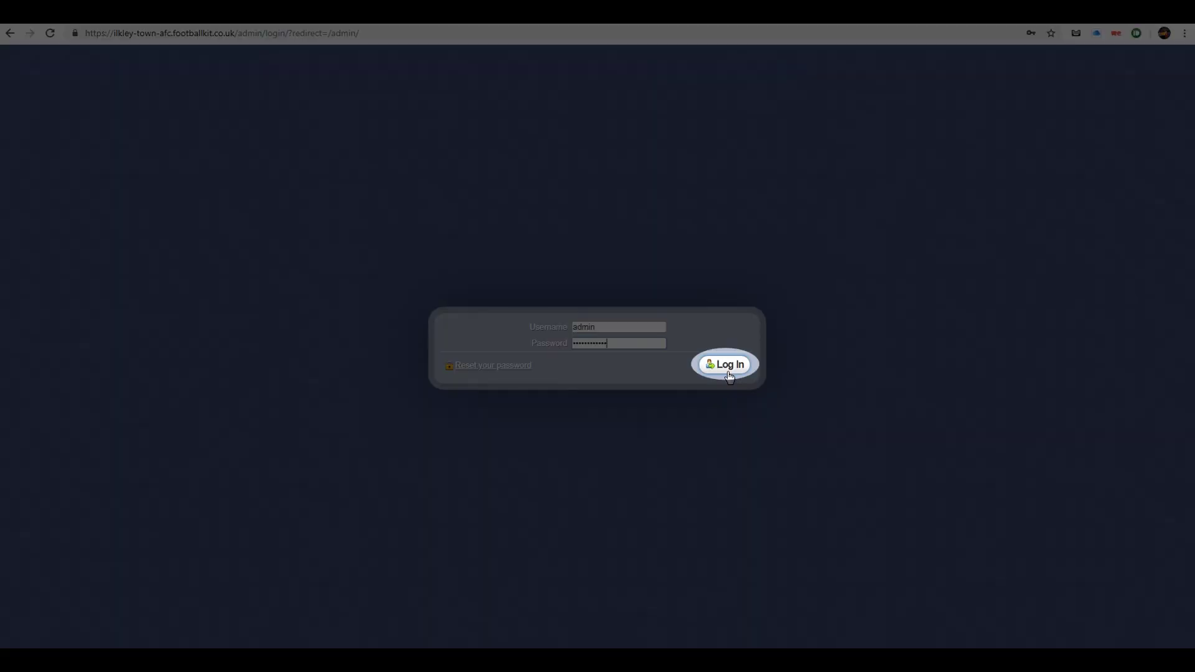
Step: Log in to the Pendle SignOnline admin area with the admin credentials
left_click(729, 368)
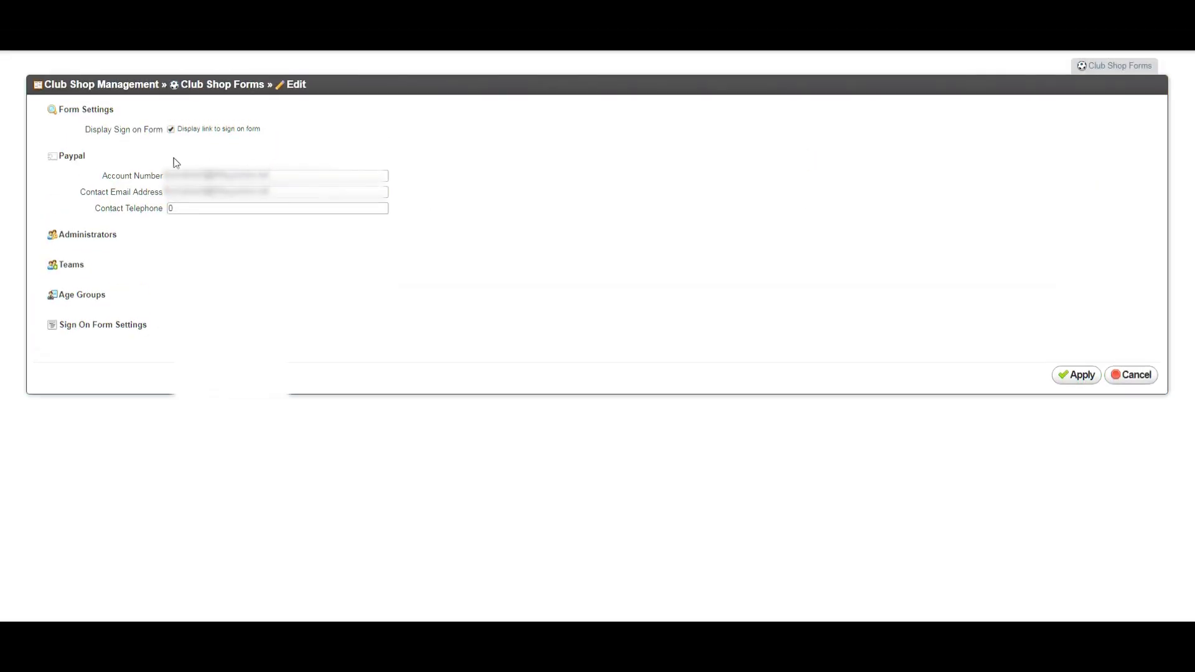
left_click(109, 243)
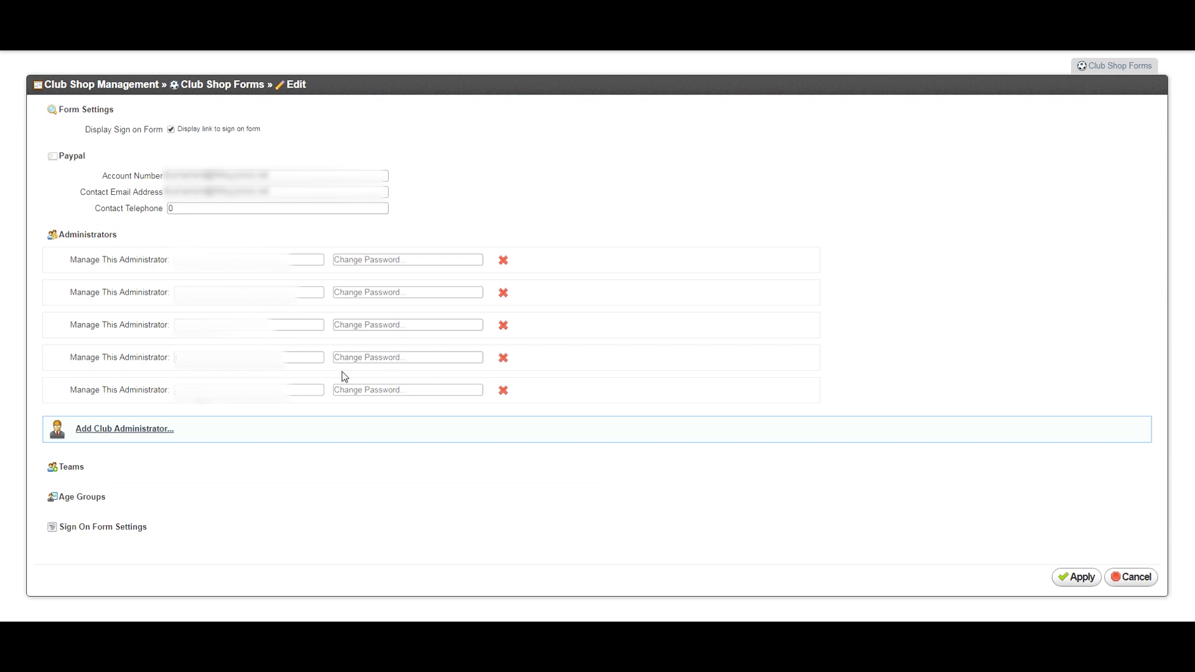
left_click(125, 430)
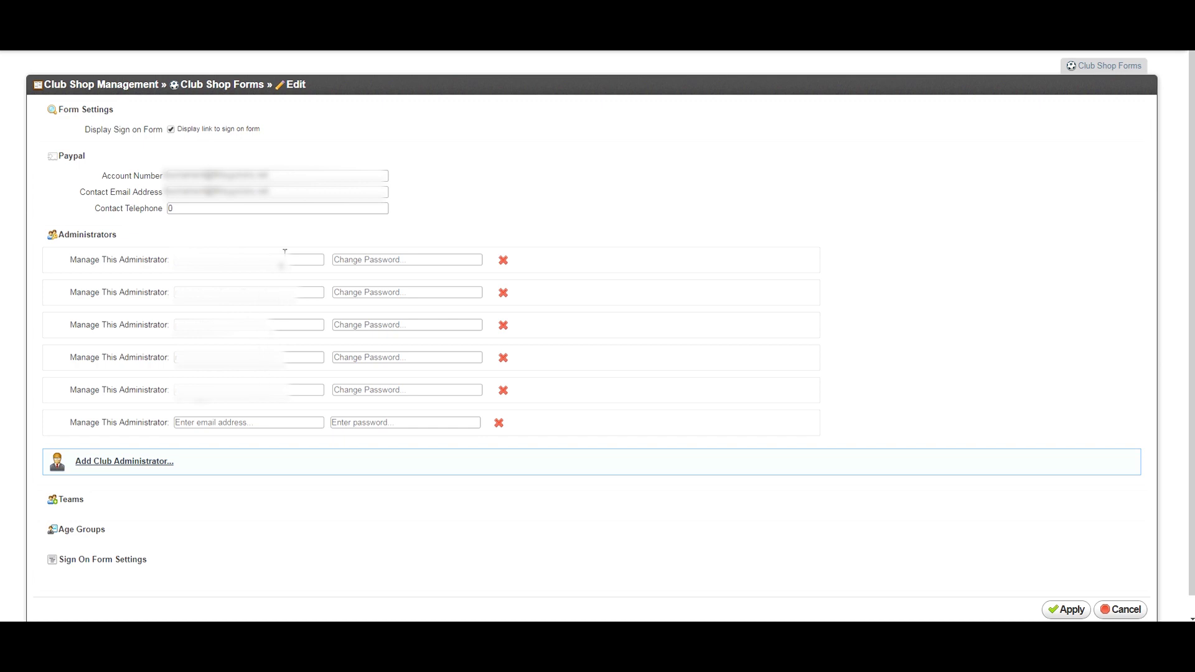
left_click(499, 425)
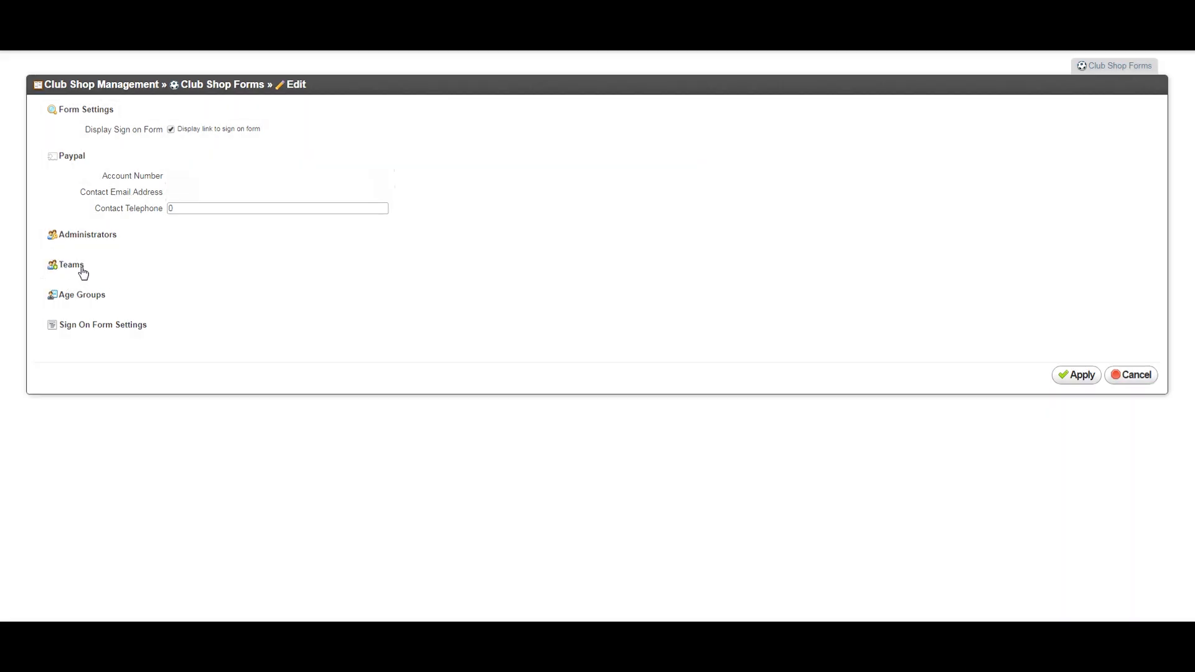
Step: Expand the Teams list and add a new empty team row at its end
left_click(83, 273)
scroll(298, 313, "down", 4)
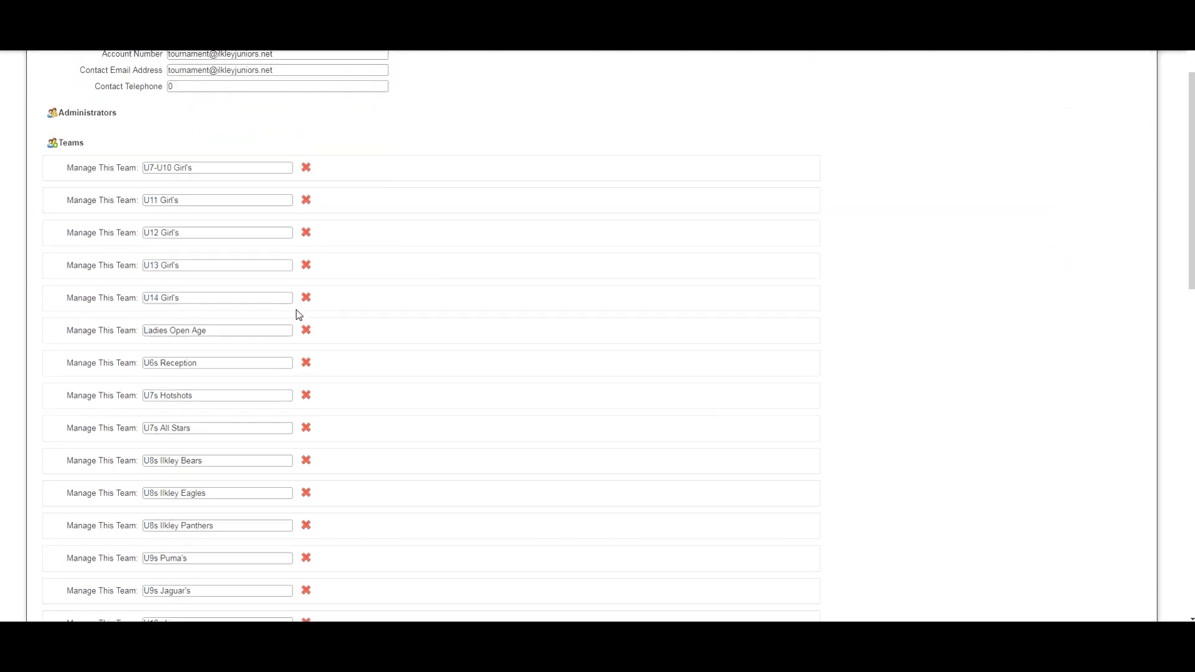
scroll(298, 313, "down", 5)
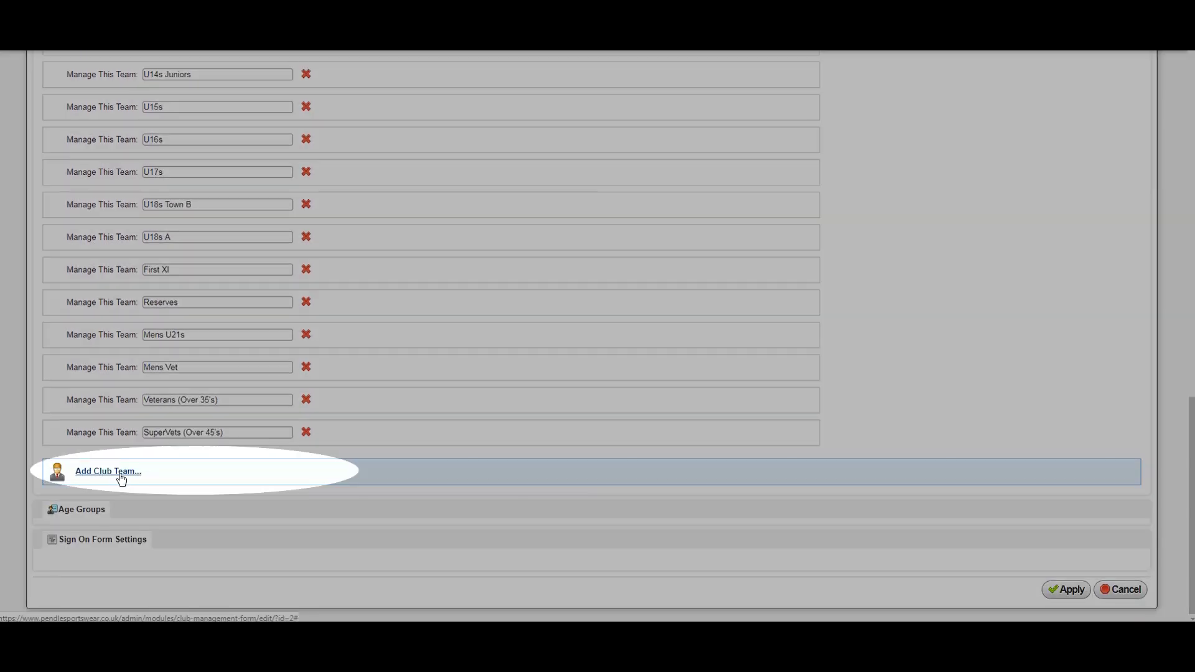
left_click(108, 471)
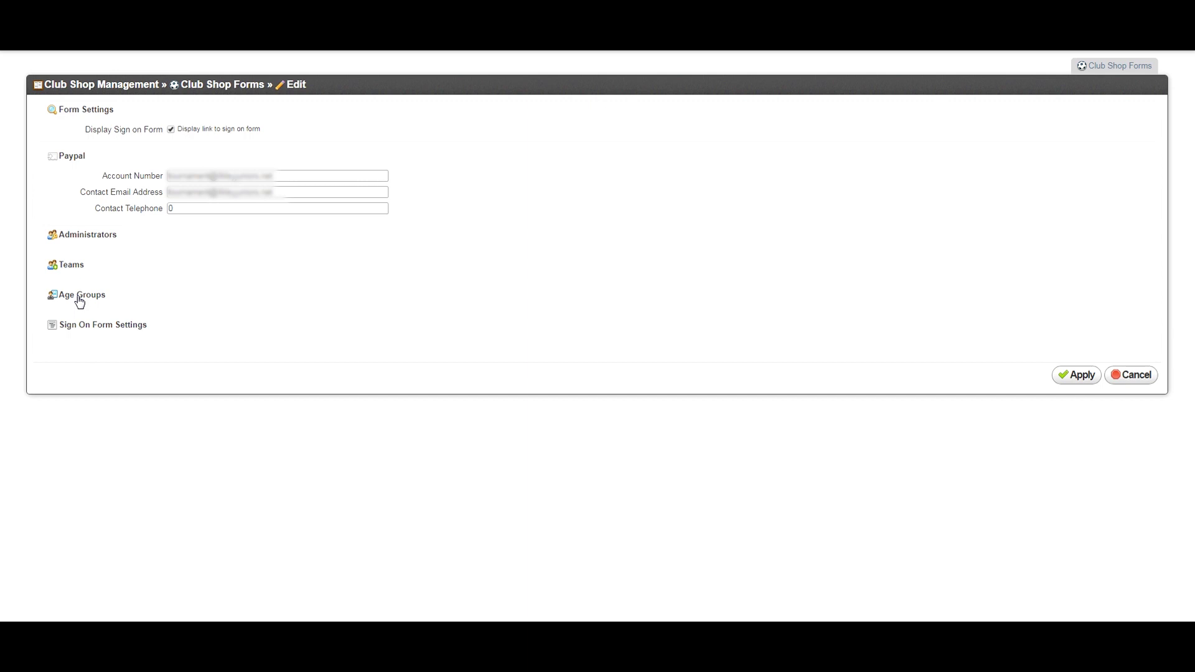
left_click(80, 301)
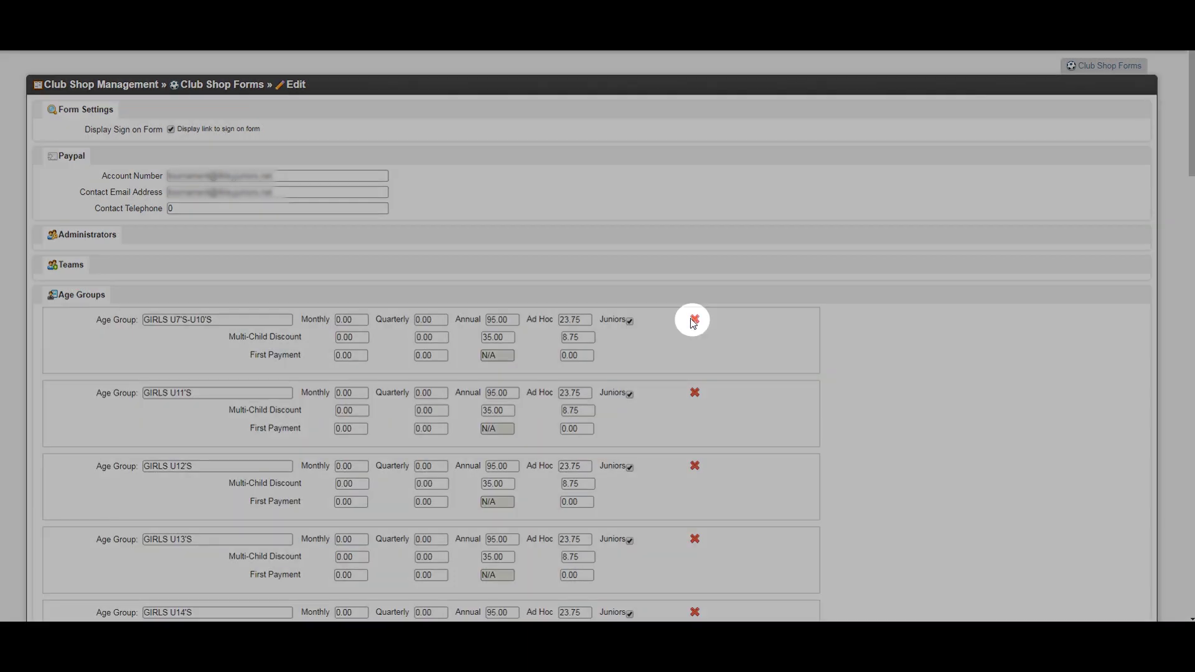
Step: Scroll the Age Groups fees down to the UNDER 12'S row
scroll(75, 432, "down", 15)
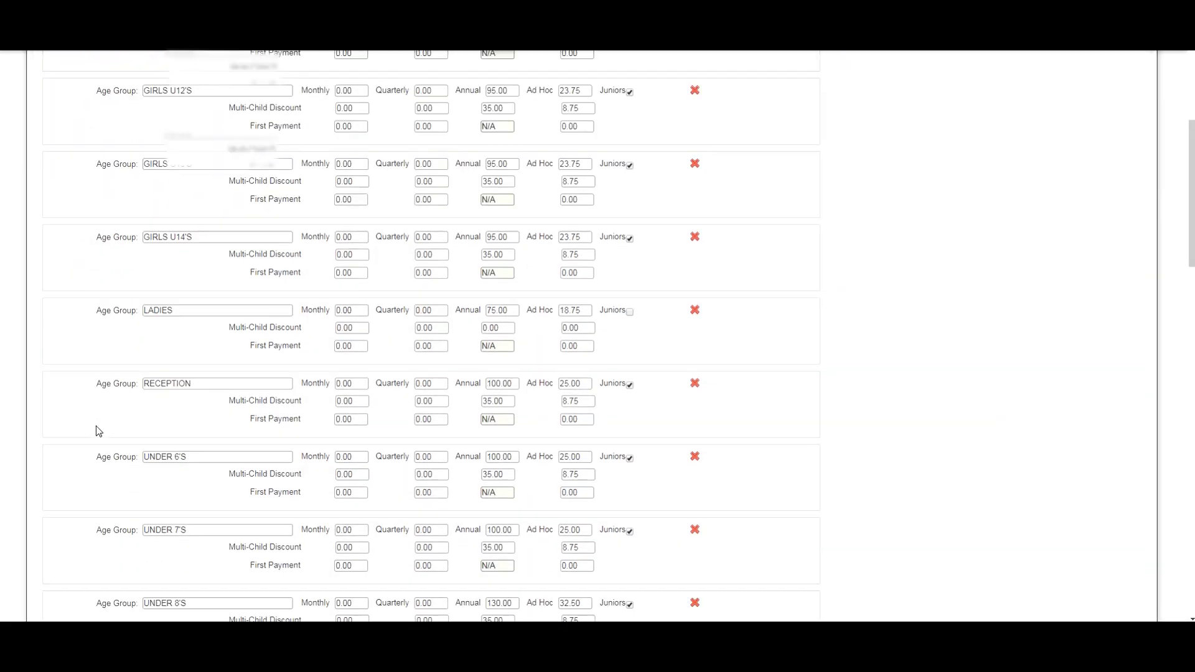
scroll(96, 426, "down", 4)
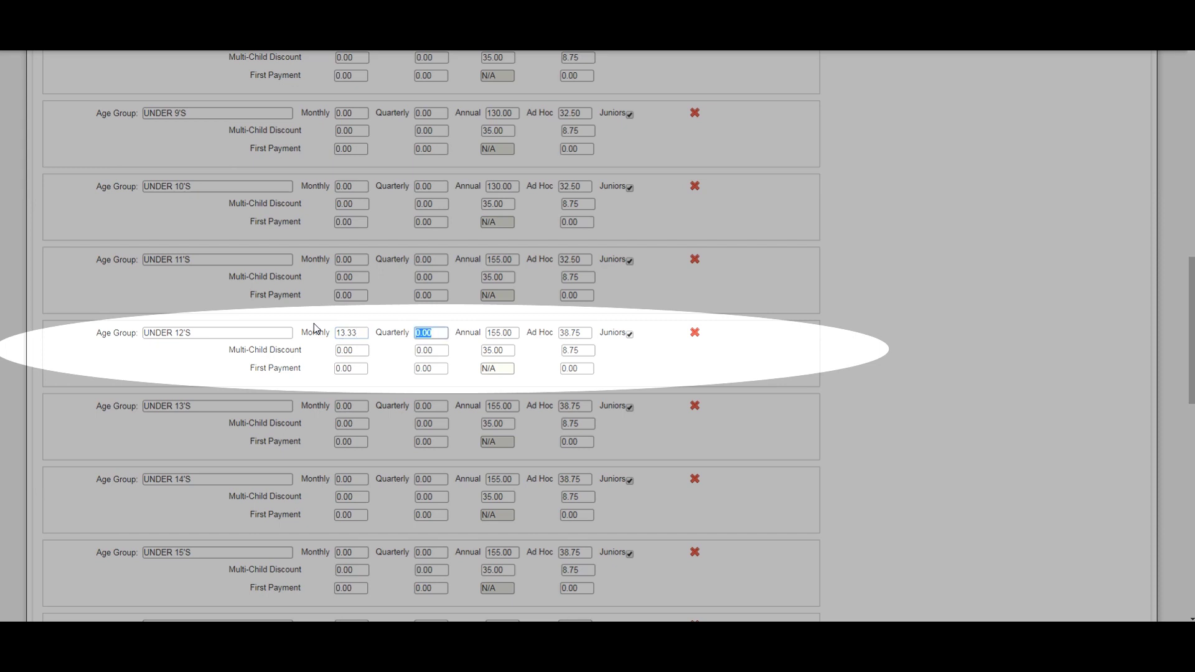
Step: Set the UNDER 12'S quarterly fee to 40 and annual fee to 160
type("40")
key("Tab")
type("160")
key("Tab")
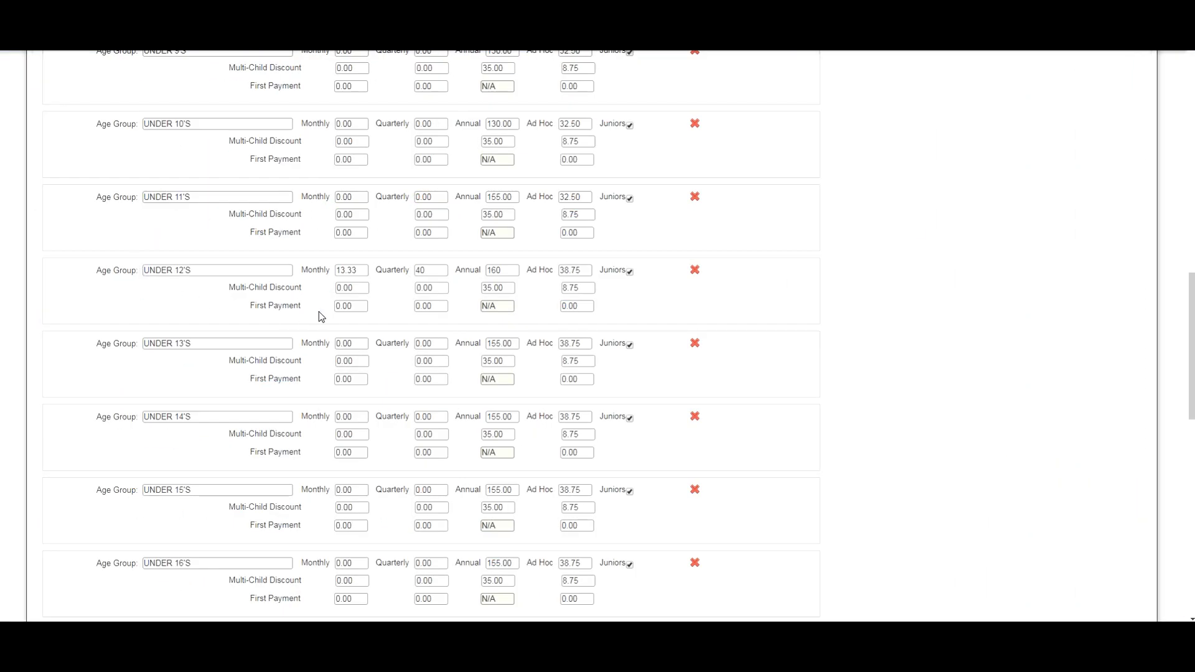
Step: Enter UNDER 12'S multi-child discounts of 5, 10 and 40
left_click(361, 289)
key("Tab")
type("10")
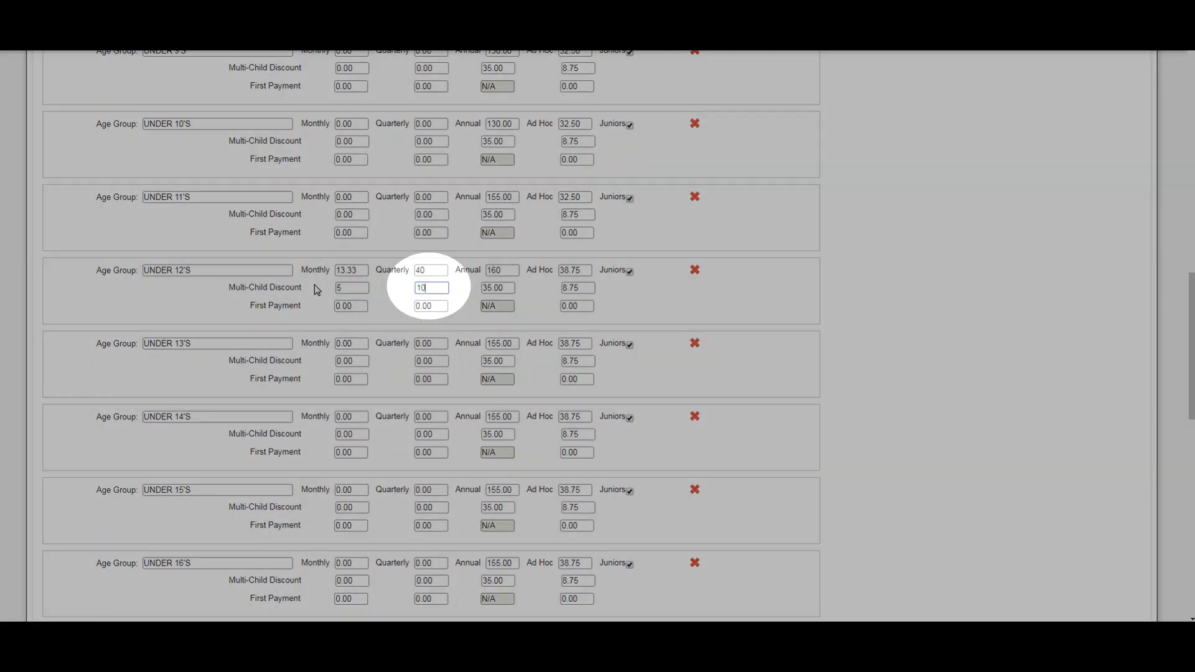
key("Tab")
type("40")
key("Tab")
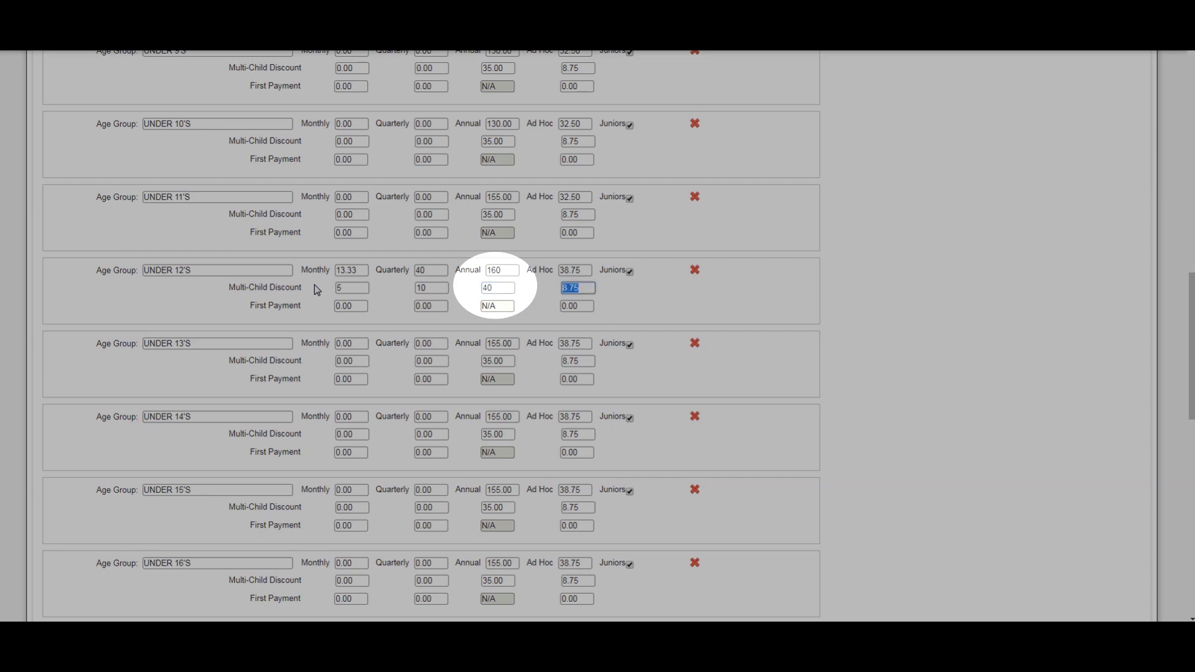
key("Tab")
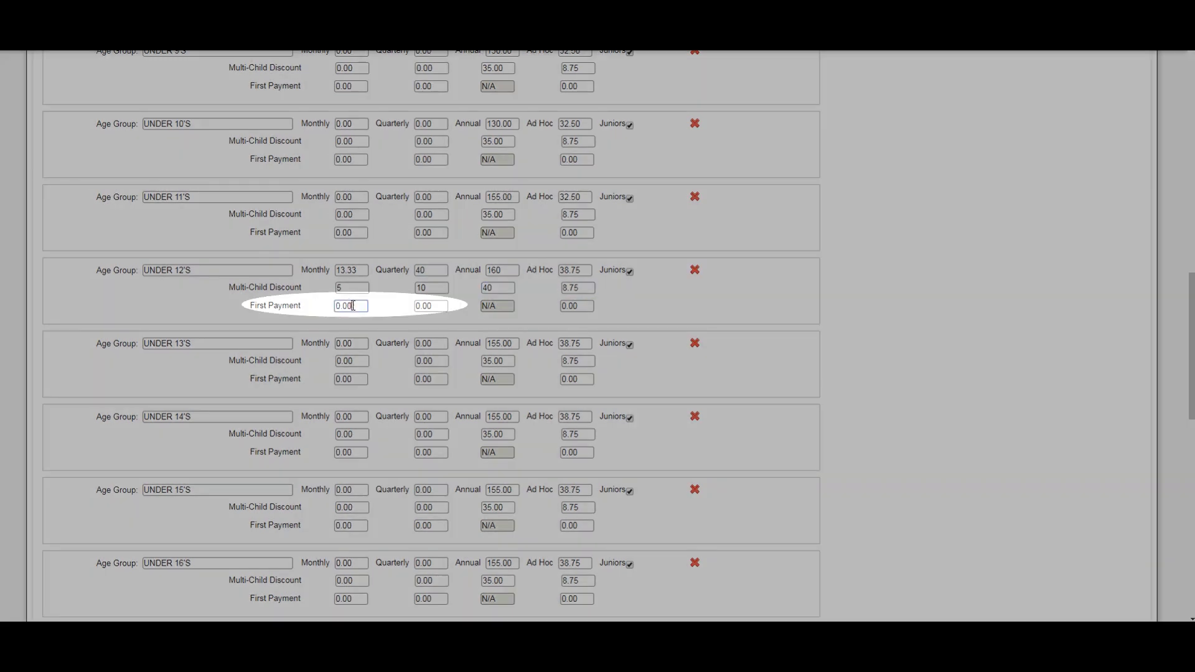
left_click(422, 305)
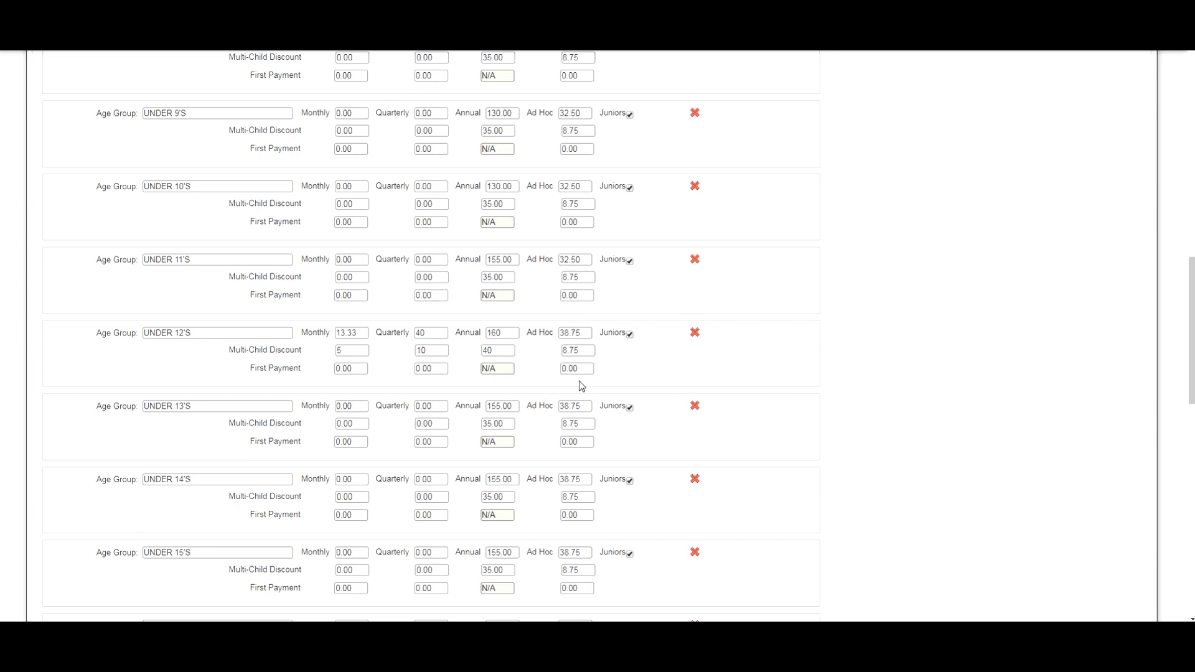
double_click(587, 338)
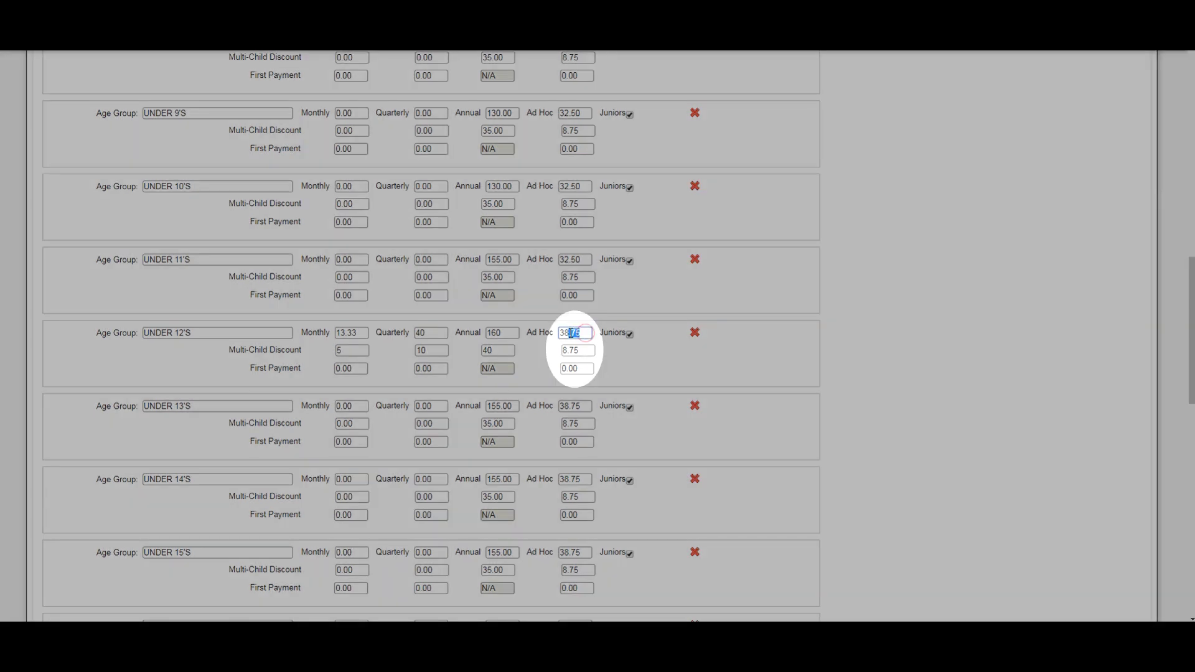
double_click(584, 350)
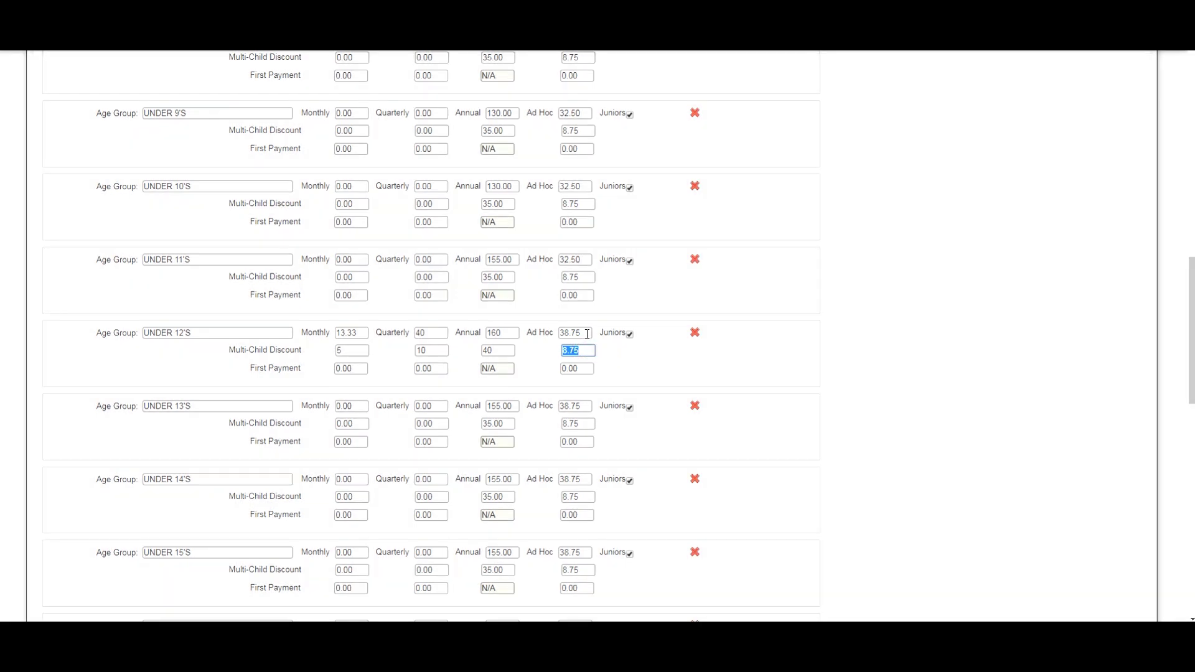
left_click(587, 334)
scroll(661, 365, "down", 12)
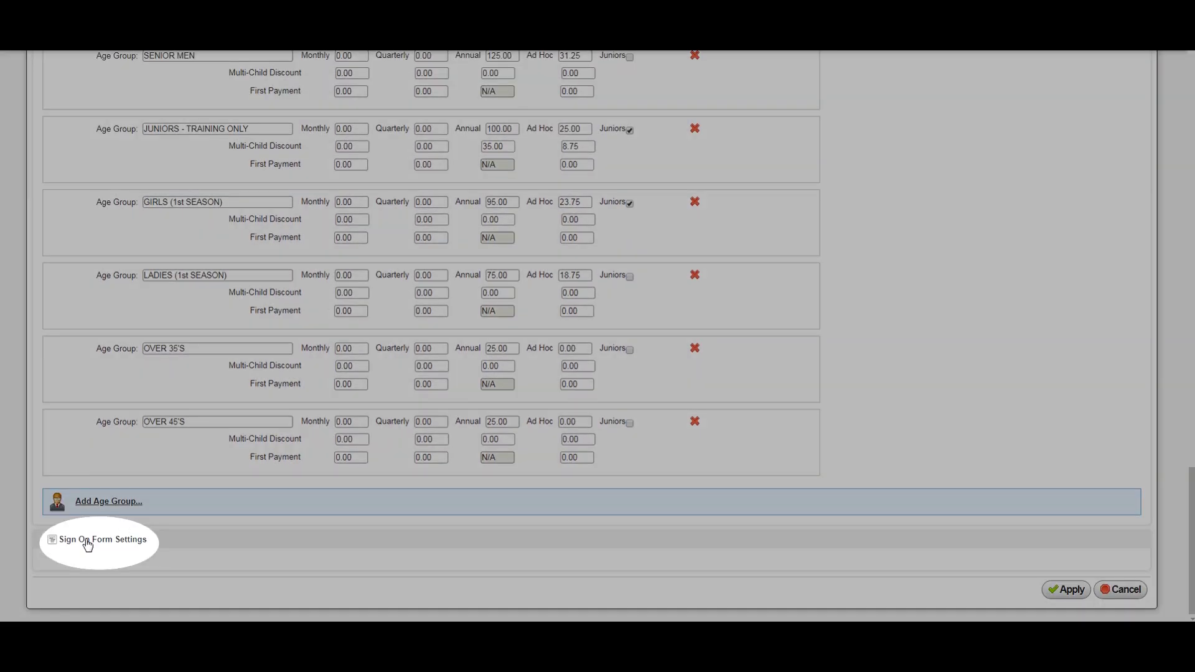
left_click(87, 545)
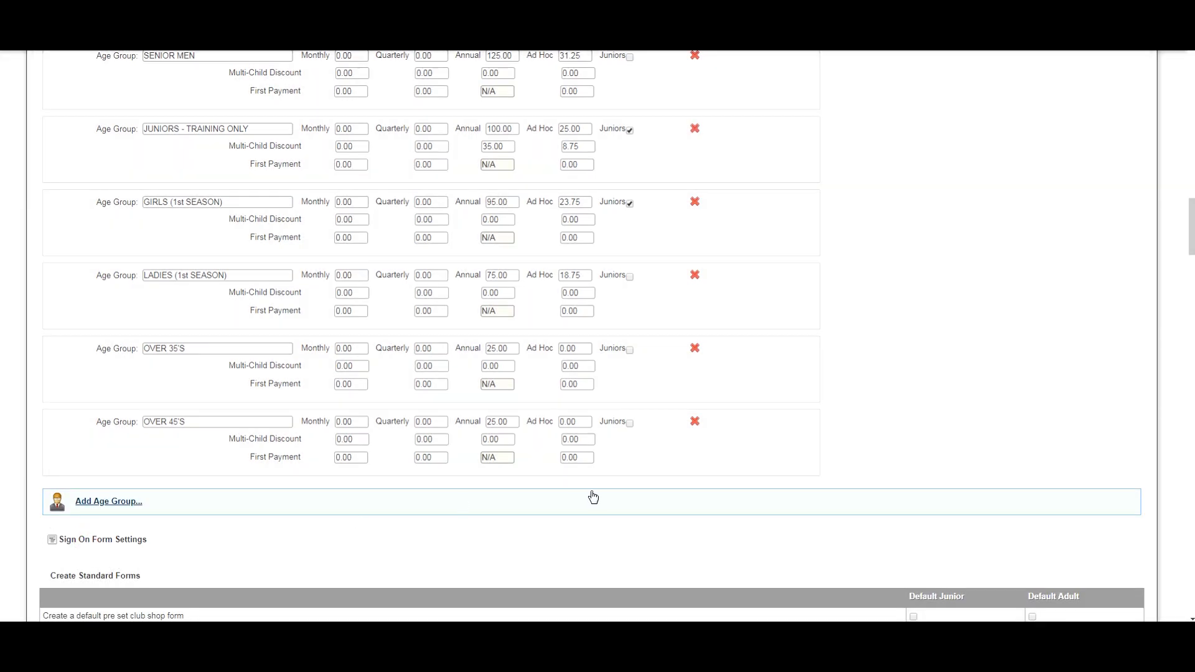
scroll(595, 497, "down", 15)
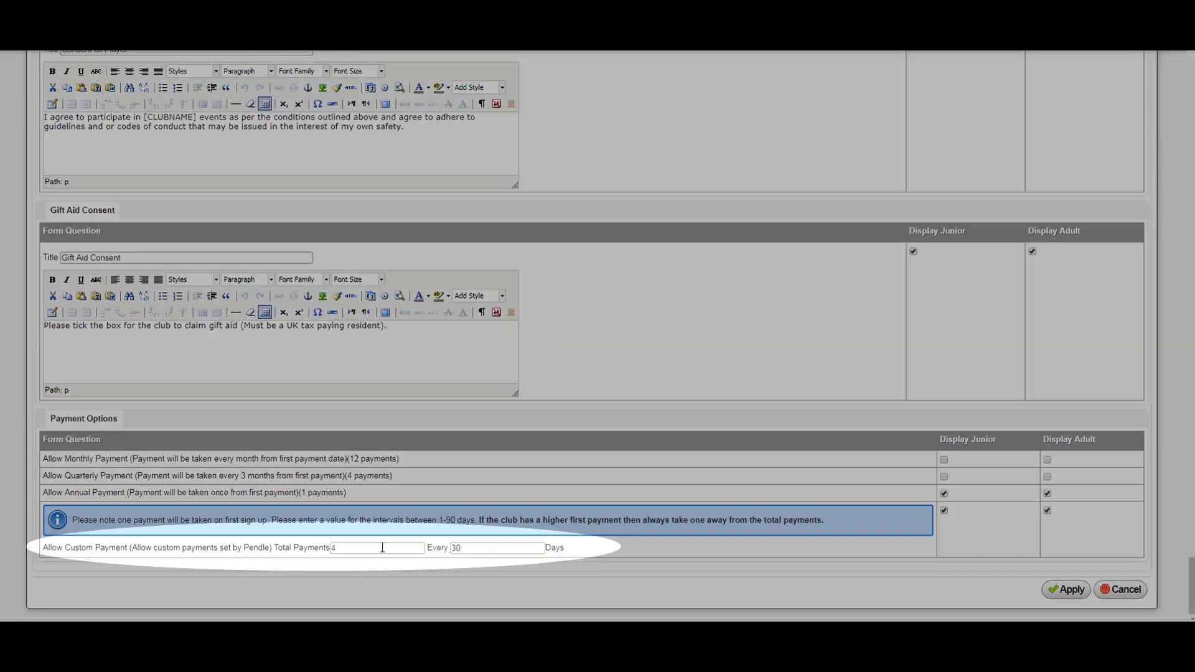
double_click(379, 548)
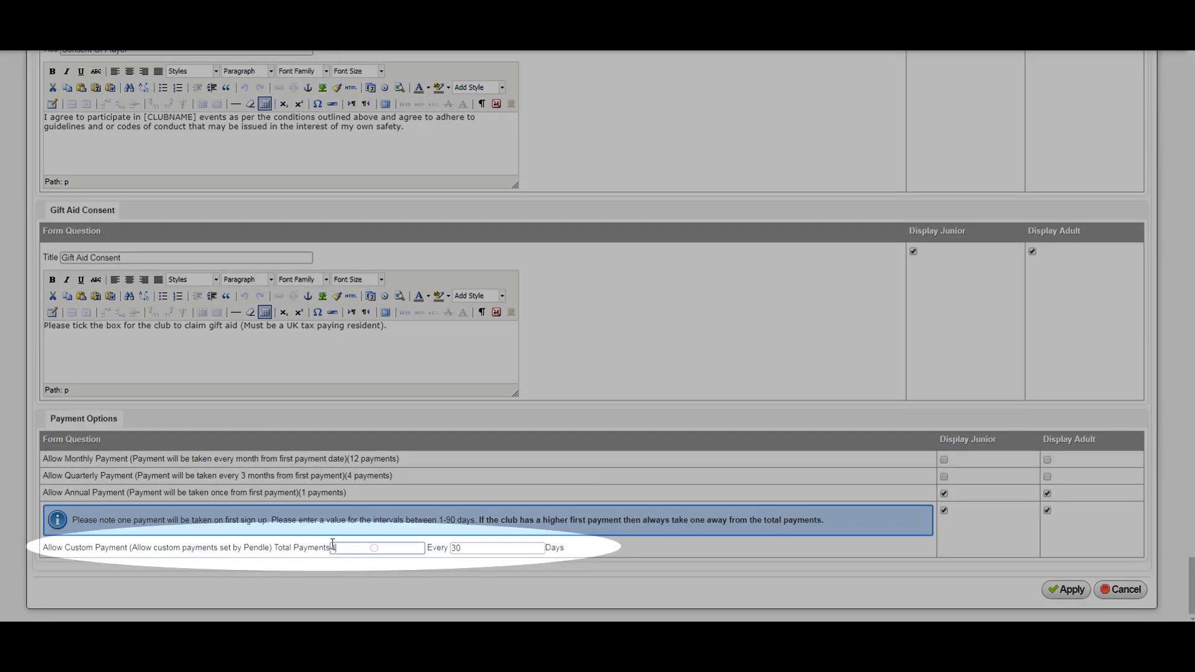
double_click(465, 547)
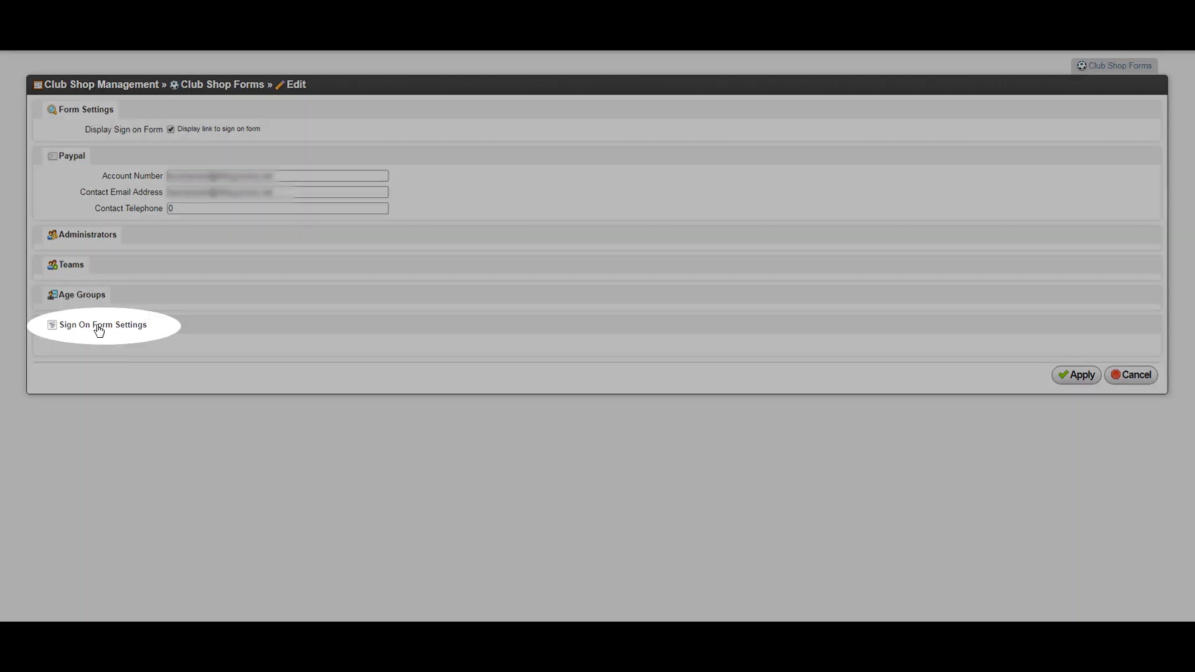
Step: Review the Sign On Form Settings junior/adult question checkboxes down to the Images consent paragraph
left_click(98, 327)
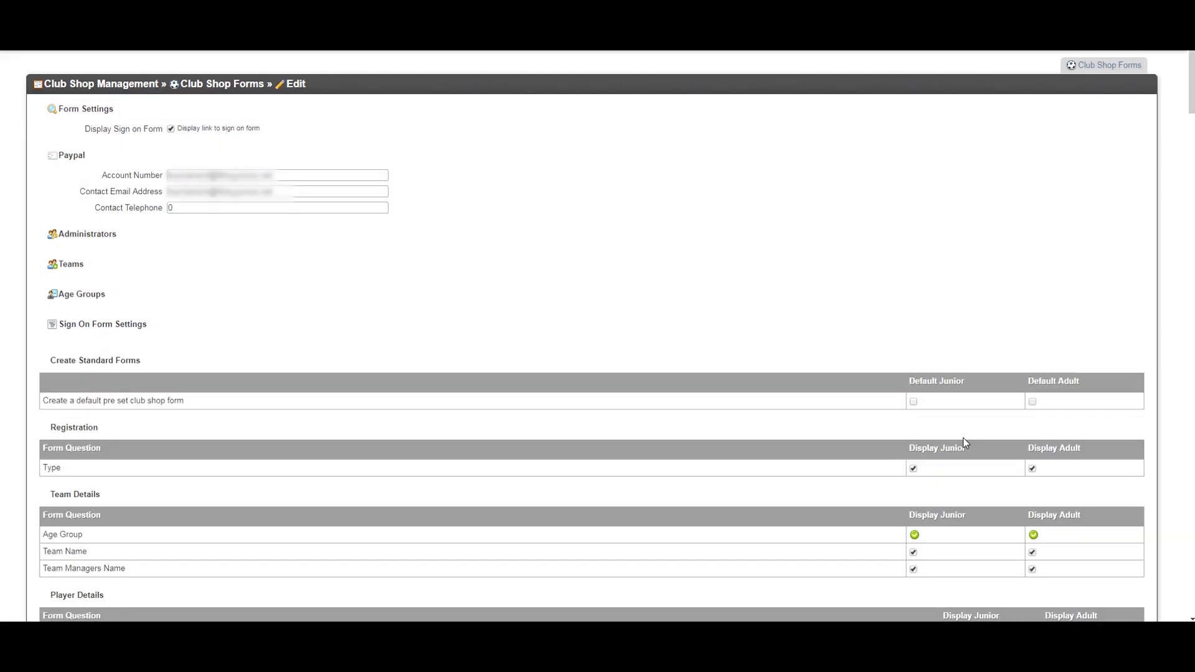
scroll(963, 438, "down", 5)
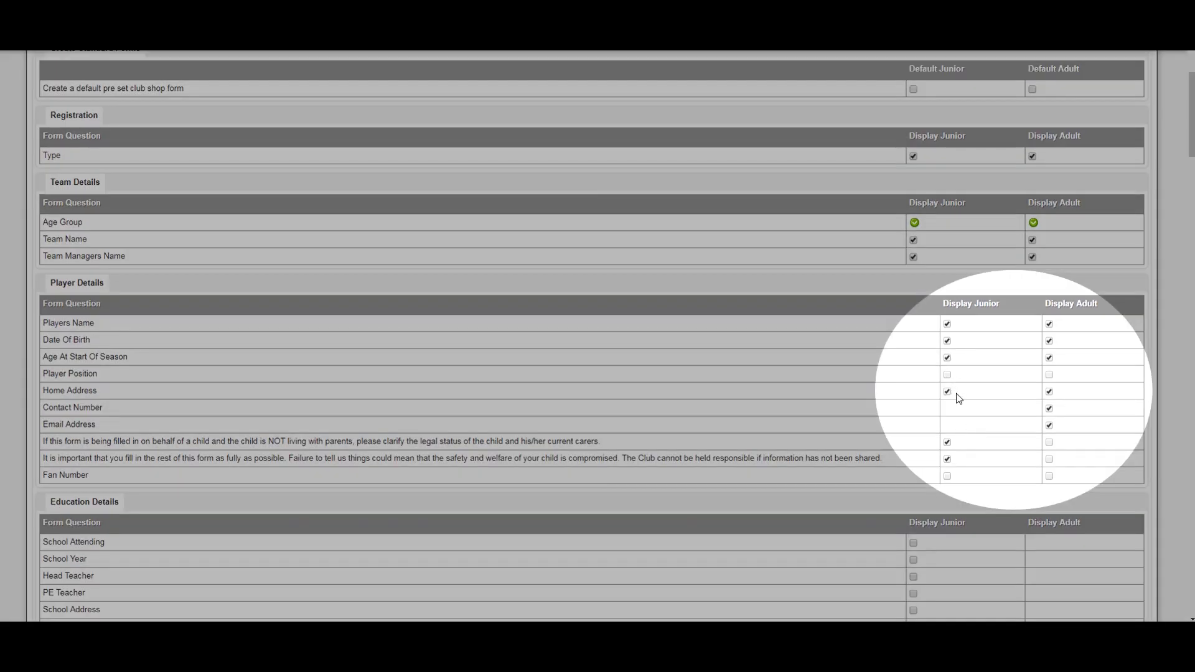
scroll(956, 431, "down", 2)
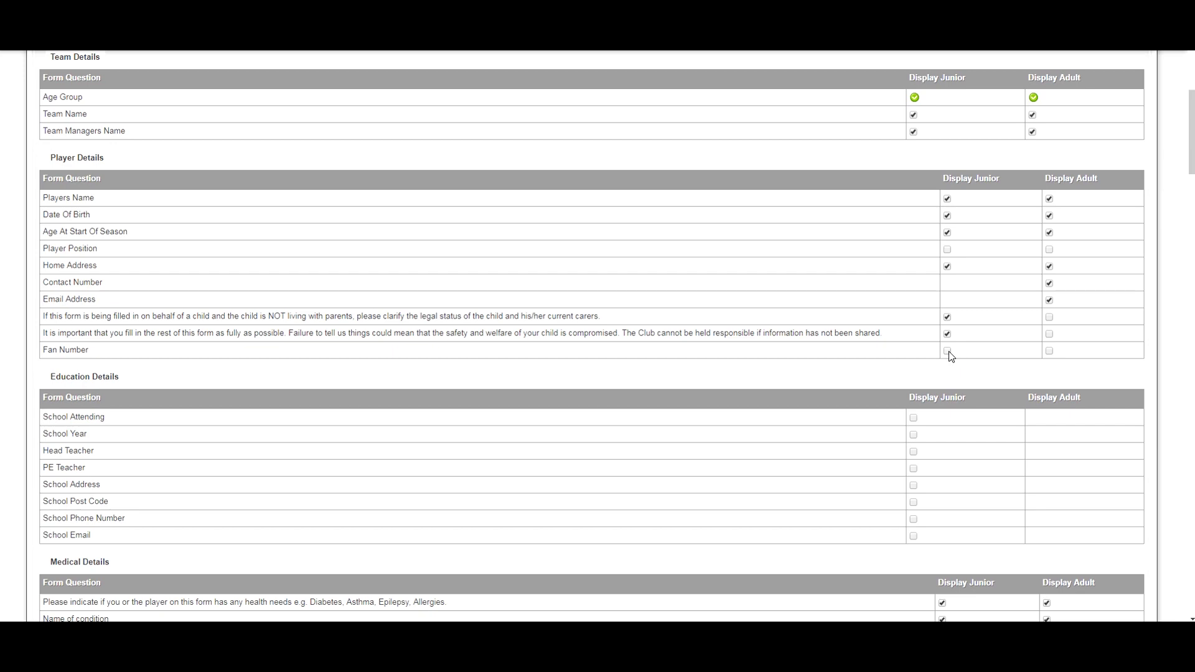
scroll(917, 424, "down", 9)
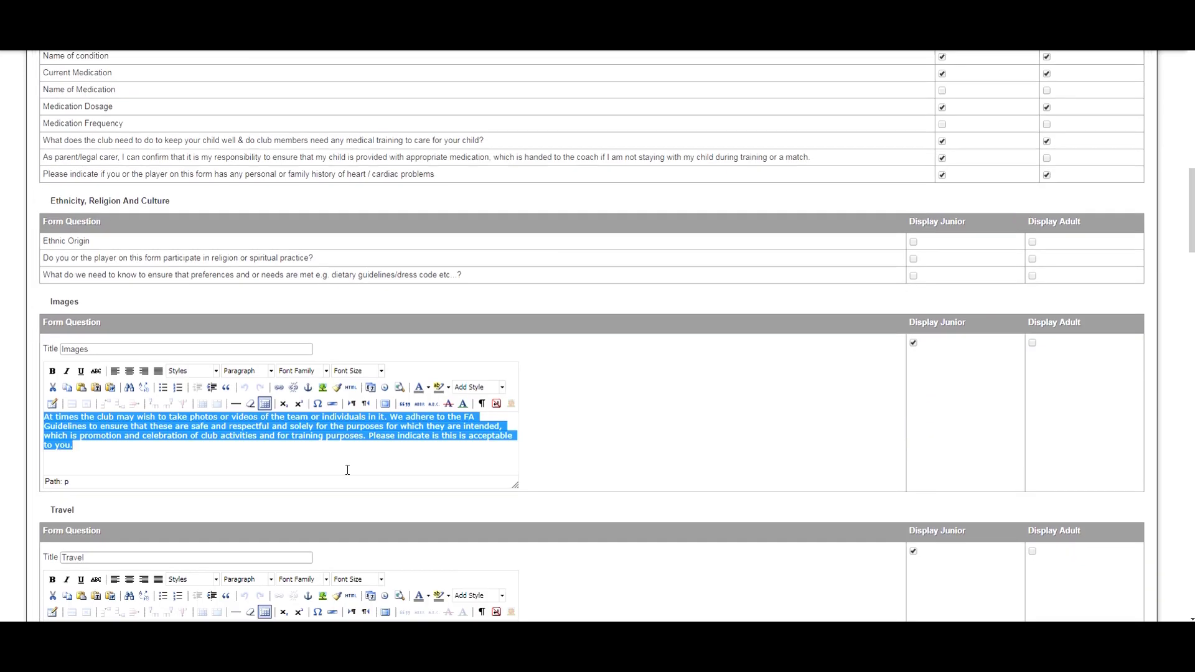
left_click(348, 469)
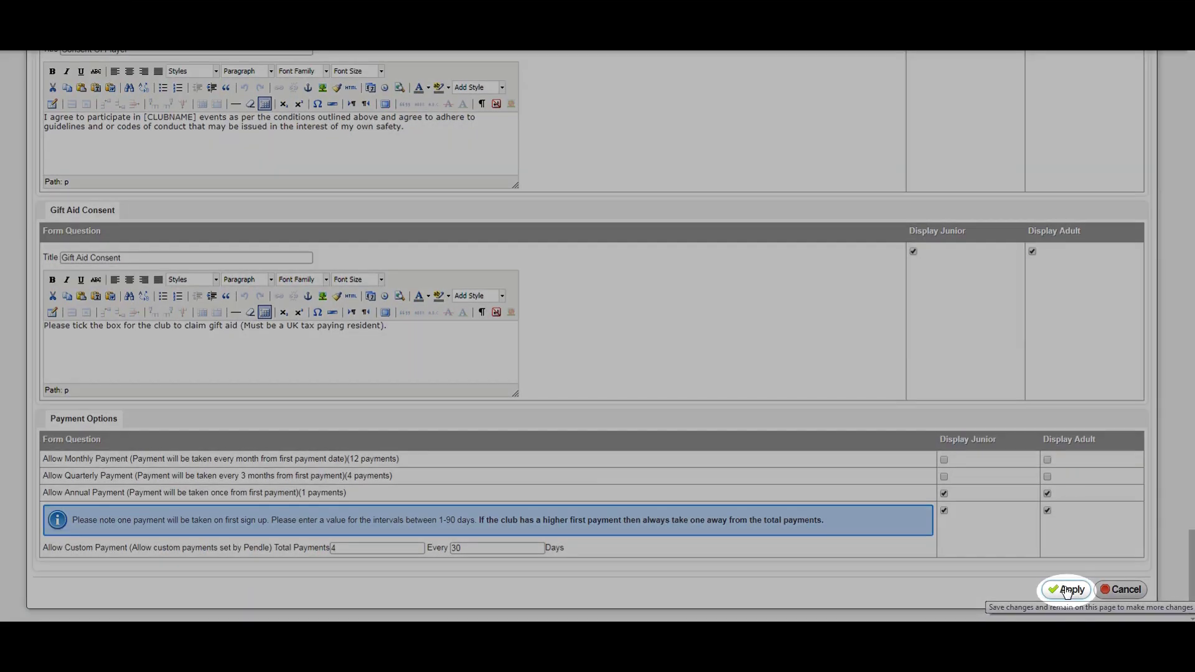
Step: Apply all changes to the Club Shop Forms page
left_click(1067, 590)
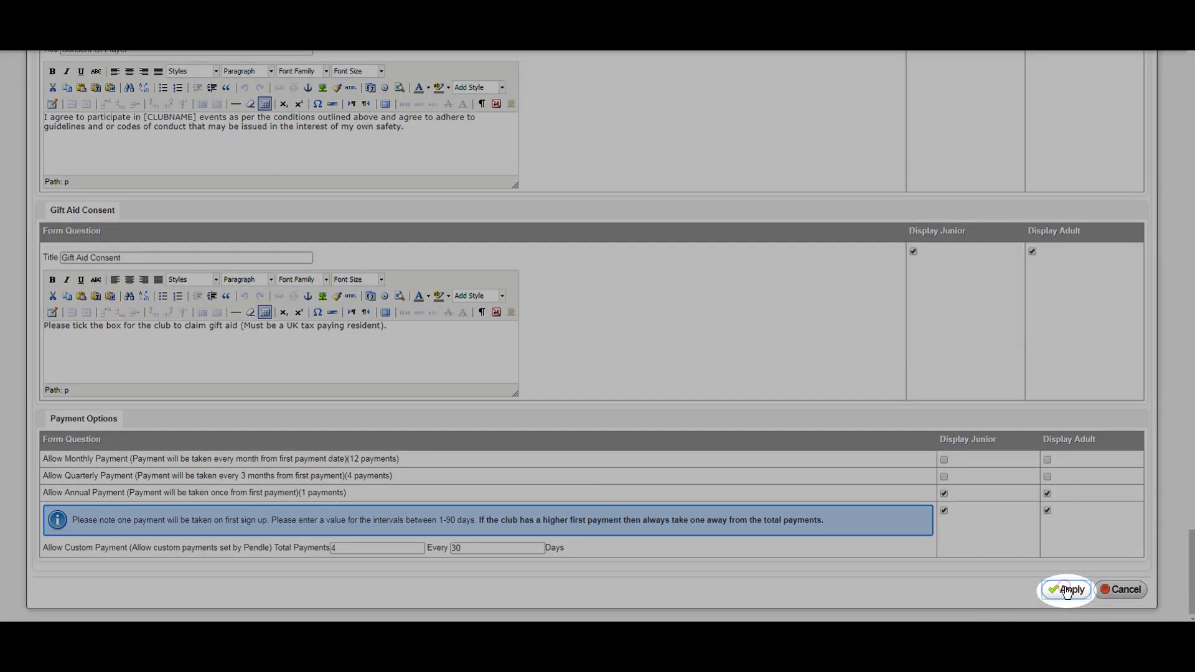